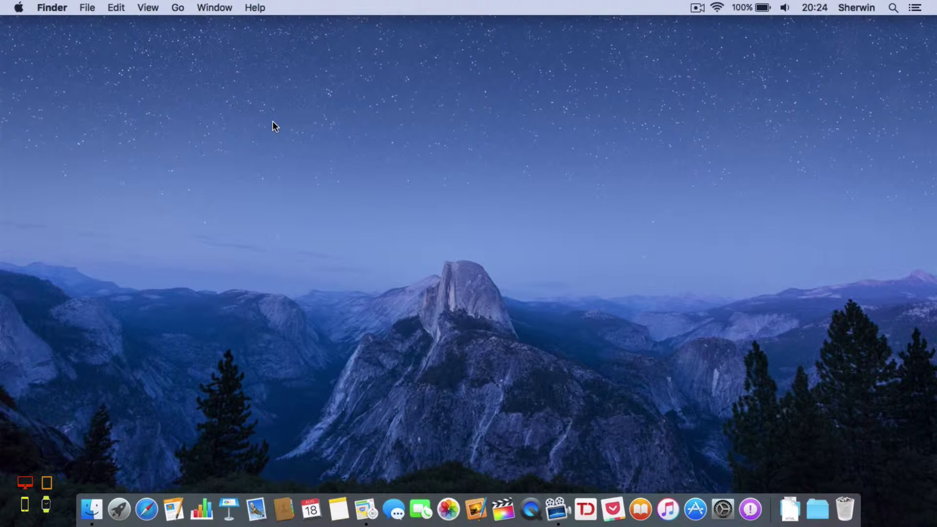
# Open Maps at London, England and switch the map to the Transit view.
pyautogui.click(367, 521)
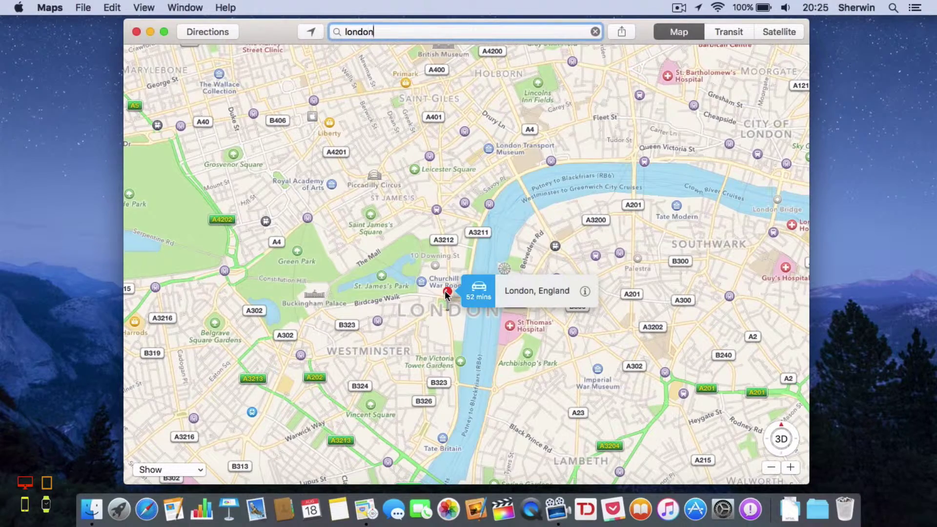
pyautogui.scroll(3, 446, 276)
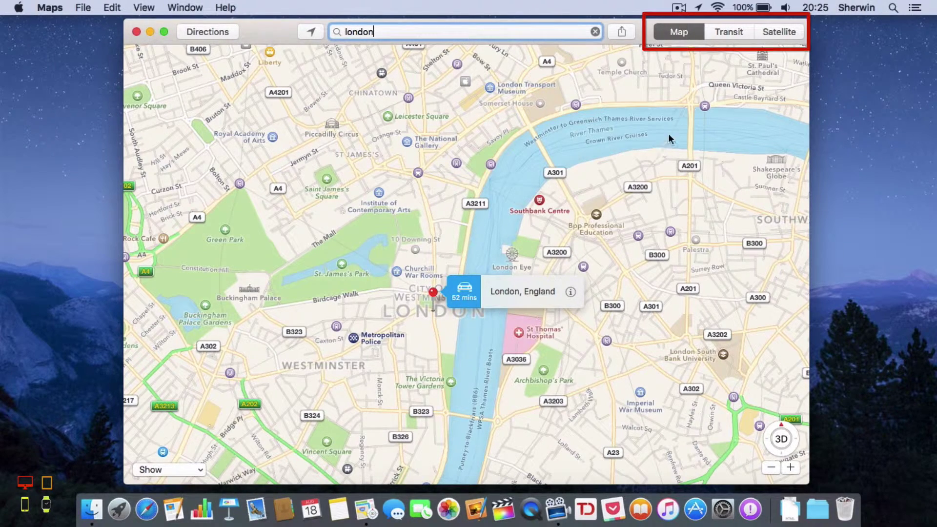
pyautogui.click(724, 32)
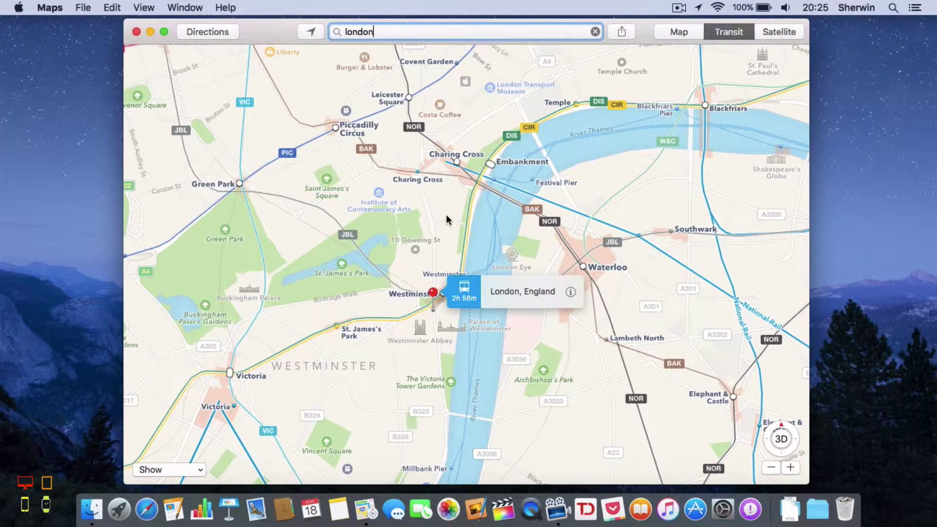
pyautogui.hscroll(5, 342, 327)
pyautogui.hscroll(-3, 343, 327)
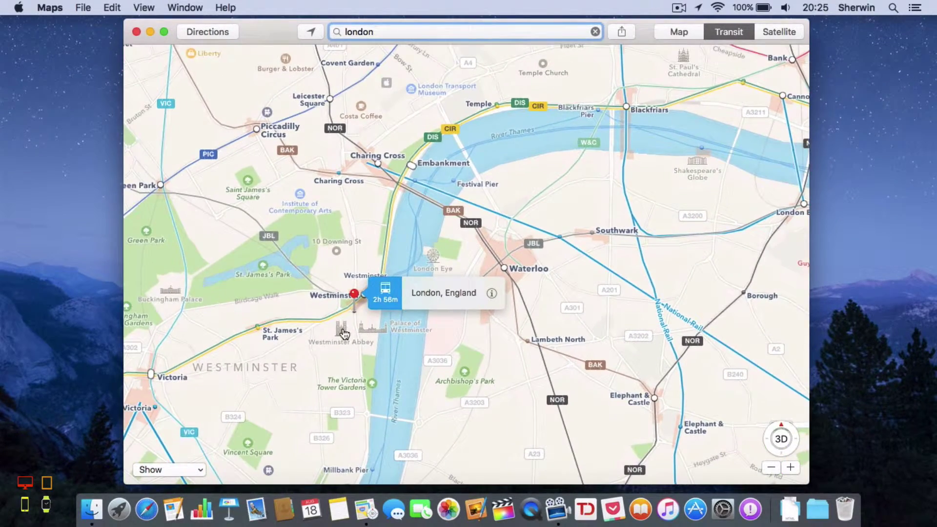
# Get transit directions from the current location to the Institute of Contemporary Arts in central London.
pyautogui.click(305, 201)
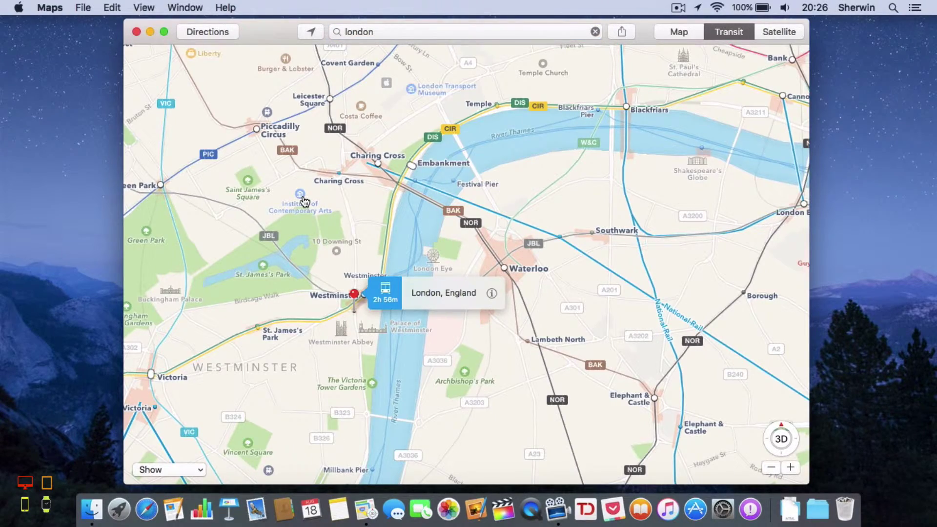
pyautogui.doubleClick(305, 201)
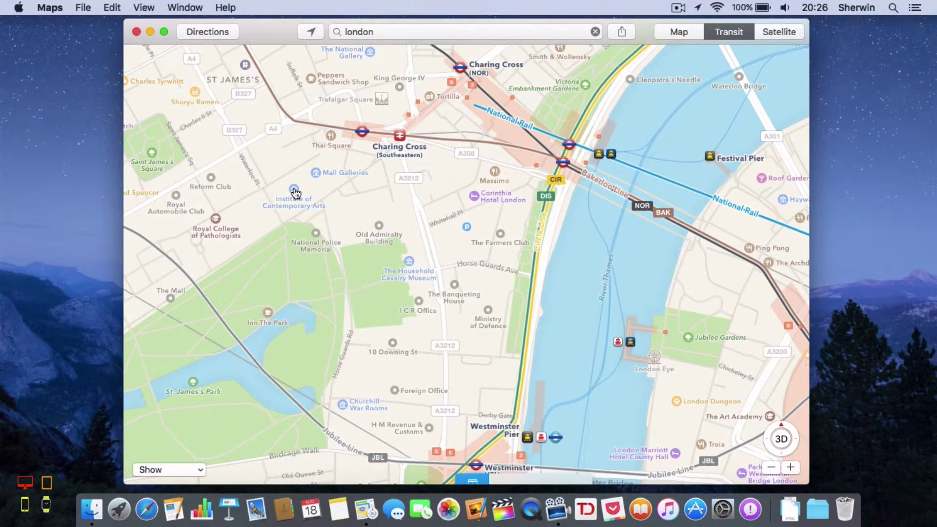
pyautogui.doubleClick(296, 193)
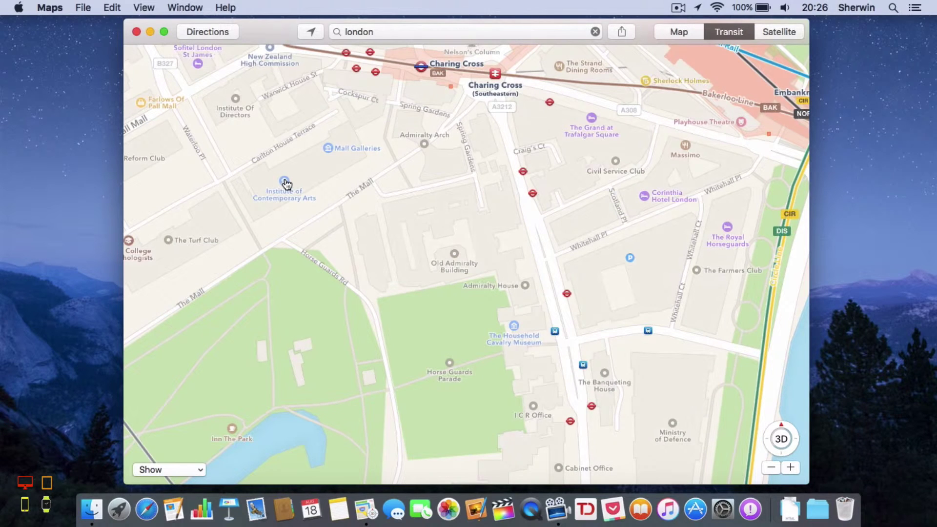
pyautogui.rightClick(285, 183)
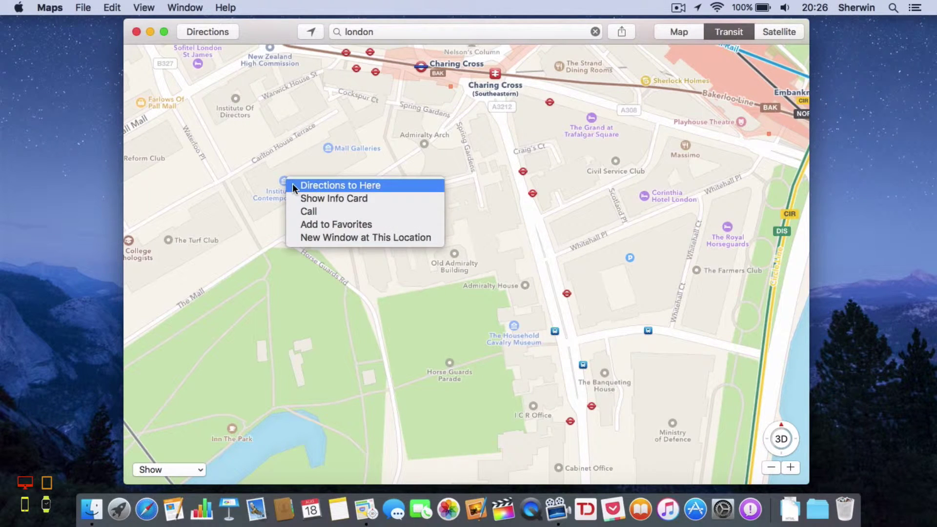
pyautogui.click(304, 186)
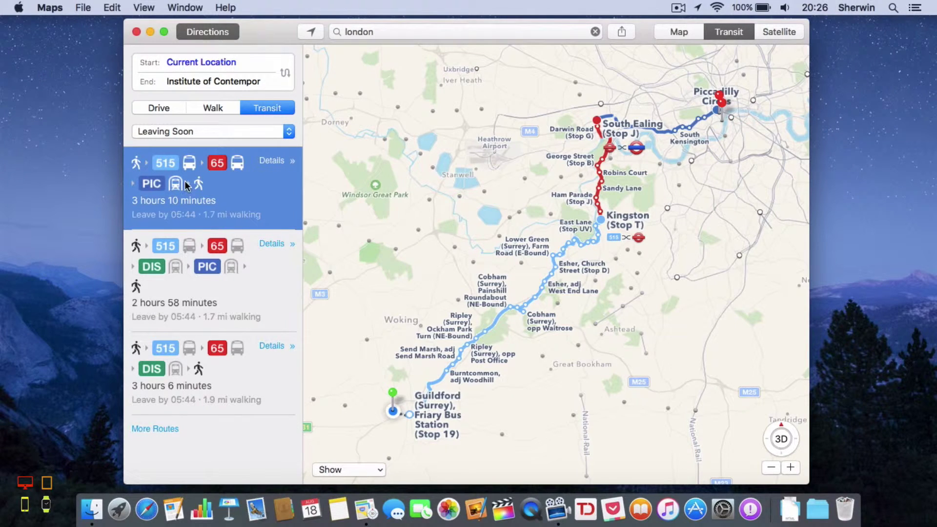
# Review the available departure time options for the transit directions and keep Leaving Soon.
pyautogui.scroll(1, 186, 186)
pyautogui.click(191, 131)
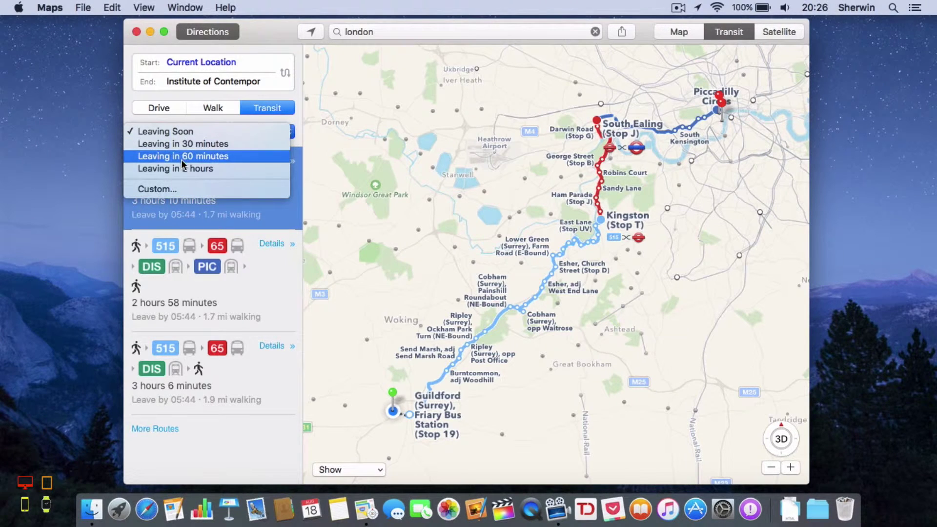
pyautogui.click(163, 221)
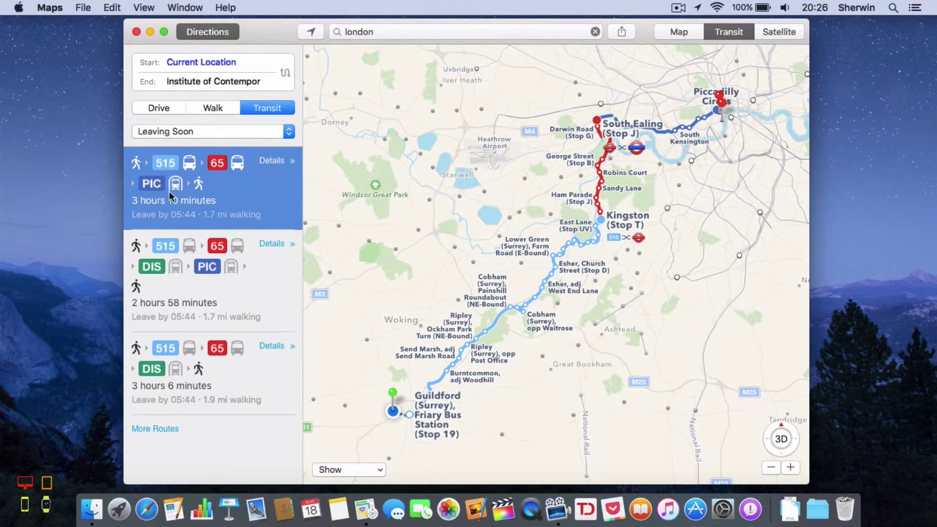
# Expand the details of the first suggested transit route and examine its bus, Underground and walking legs.
pyautogui.click(271, 160)
pyautogui.scroll(-10, 206, 310)
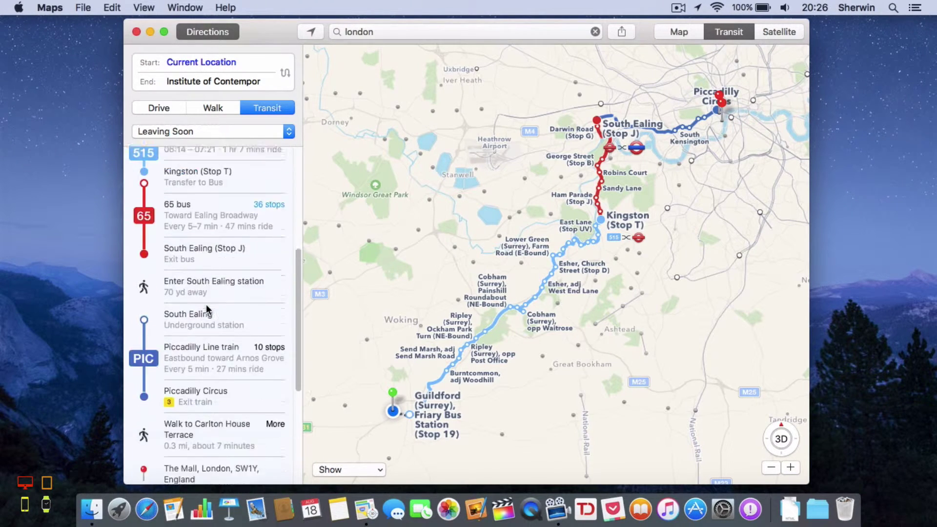
pyautogui.scroll(4, 206, 305)
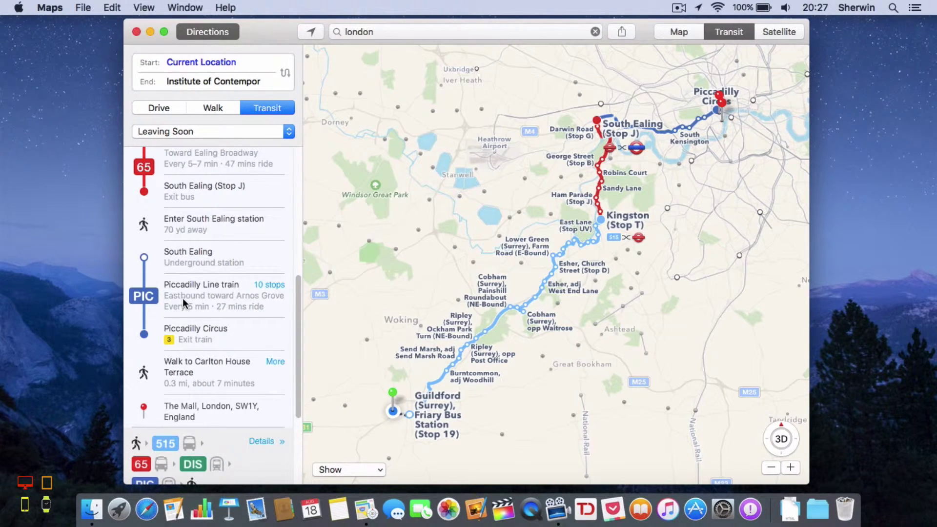
pyautogui.scroll(-4, 181, 295)
pyautogui.scroll(8, 184, 303)
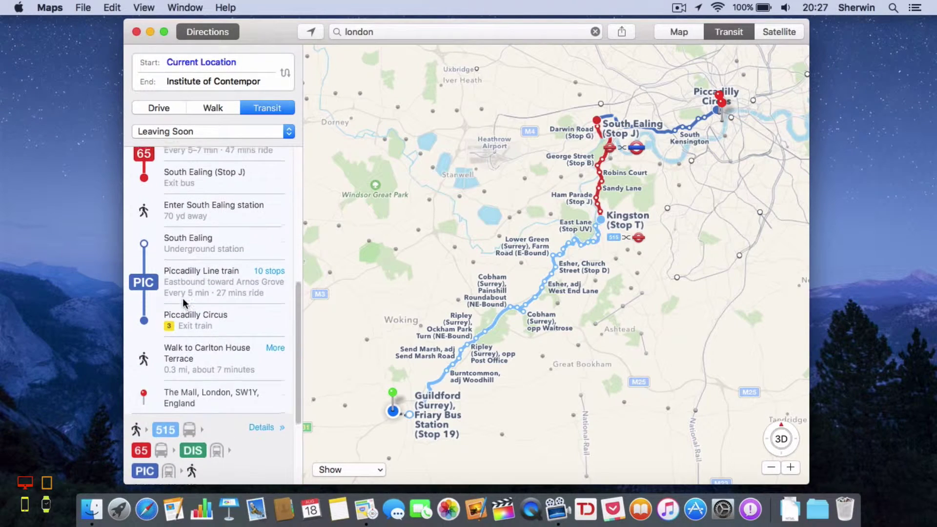
pyautogui.scroll(-4, 183, 297)
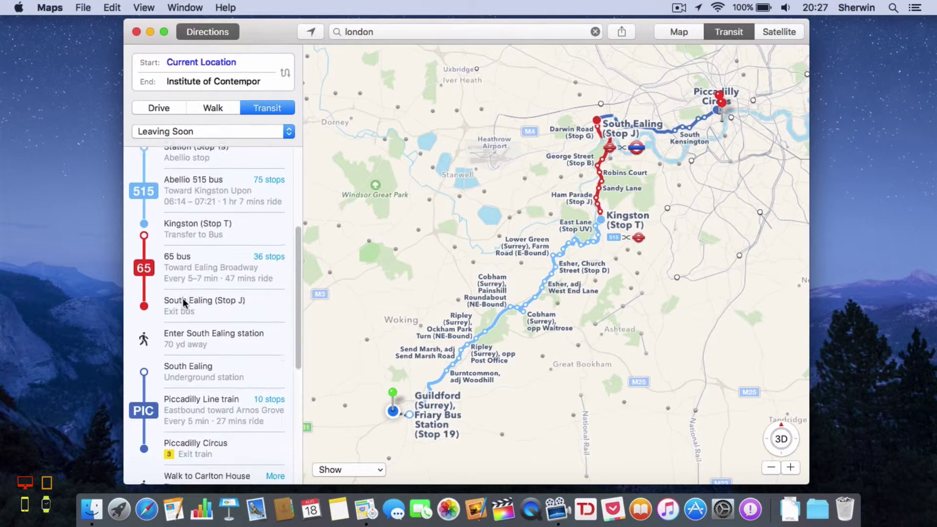
pyautogui.scroll(-2, 183, 298)
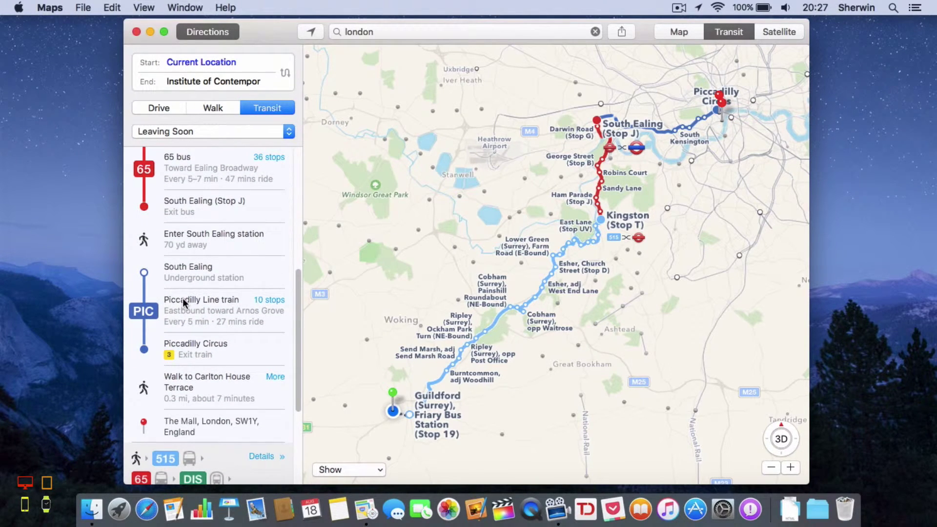
pyautogui.scroll(1, 183, 298)
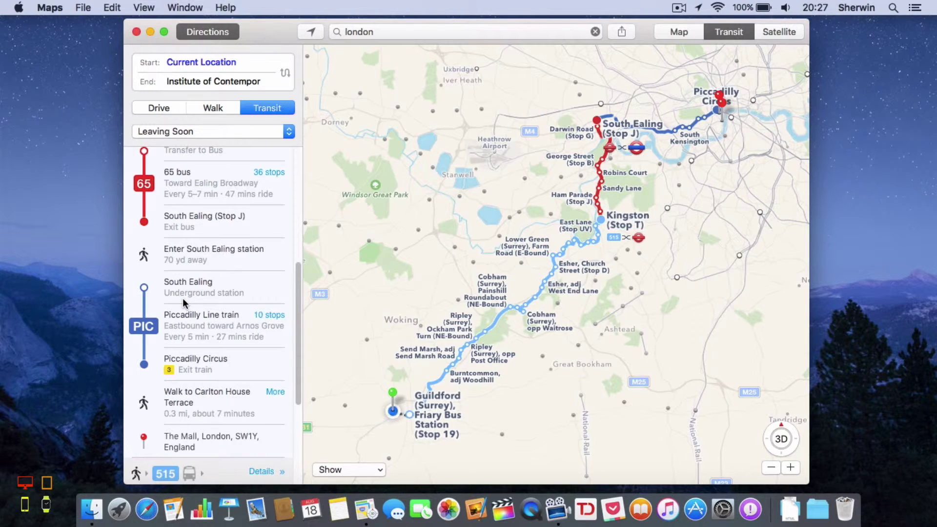
pyautogui.scroll(-5, 183, 303)
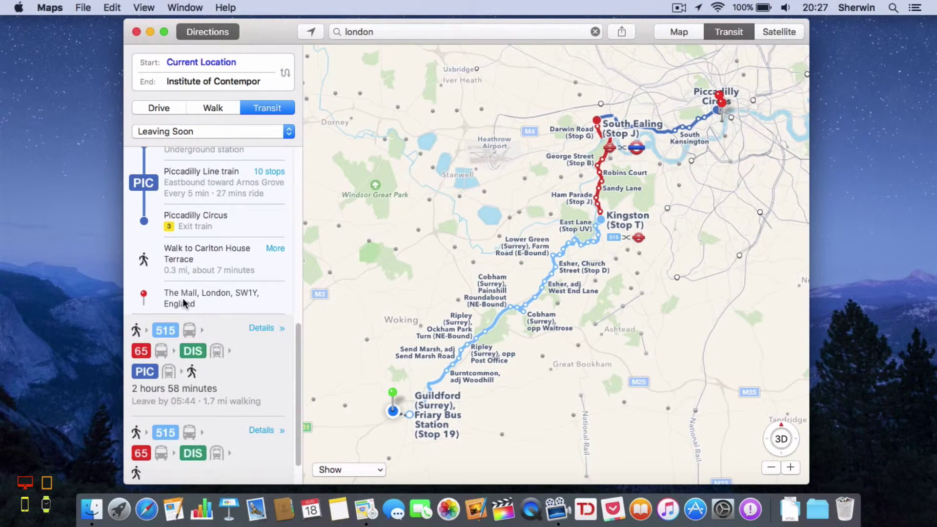
pyautogui.scroll(5, 183, 302)
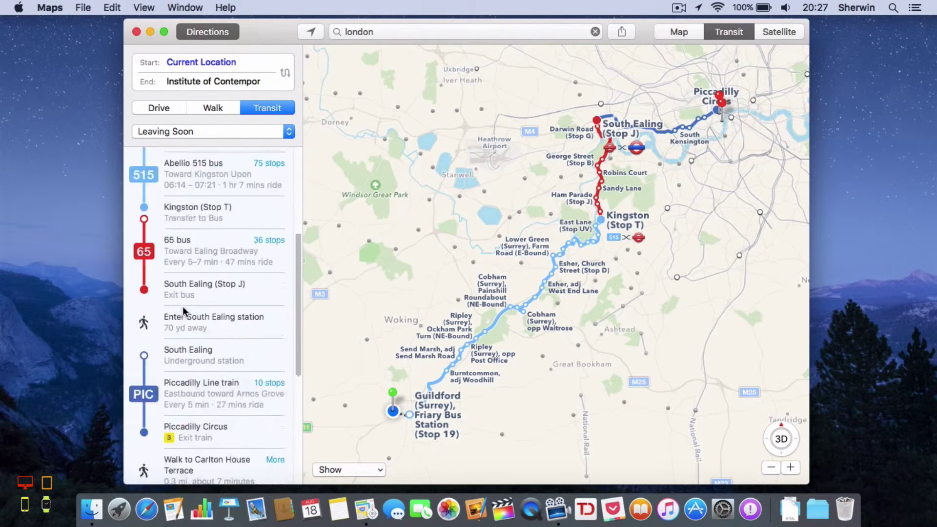
pyautogui.scroll(-5, 184, 303)
pyautogui.scroll(2, 183, 306)
pyautogui.scroll(3, 183, 307)
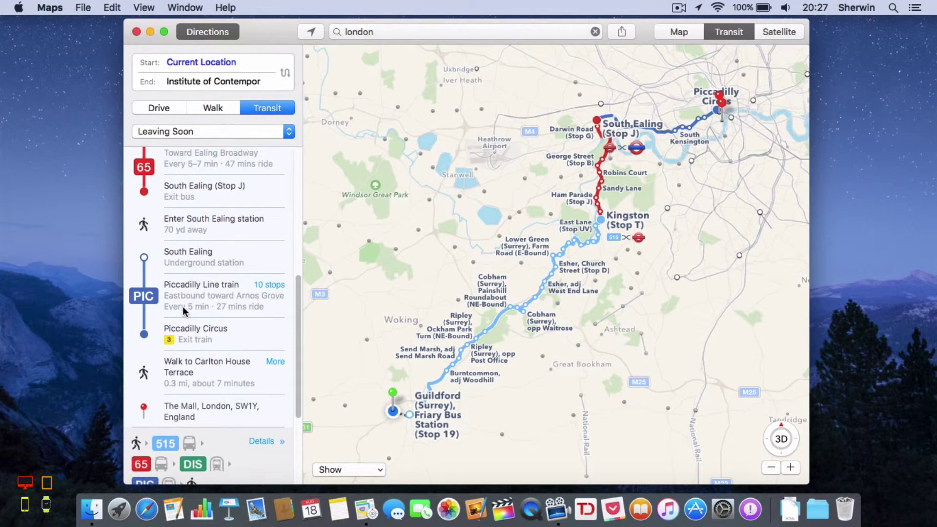
pyautogui.scroll(-5, 182, 306)
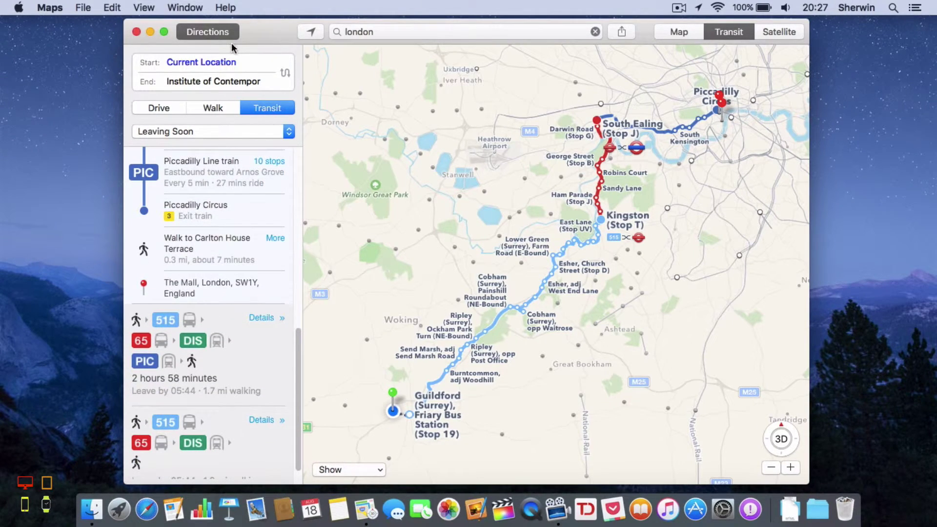
# Close the directions and look through the info card of the London, England pin.
pyautogui.click(219, 35)
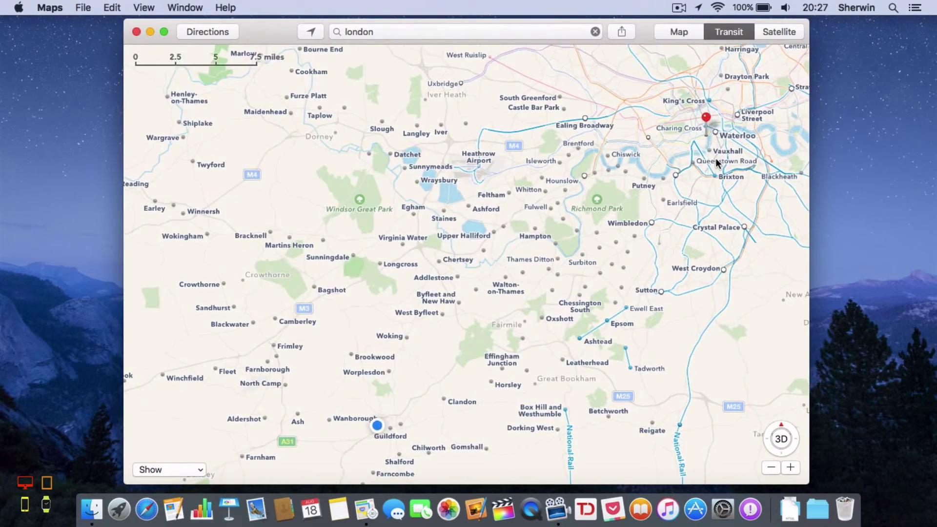
pyautogui.scroll(5, 715, 158)
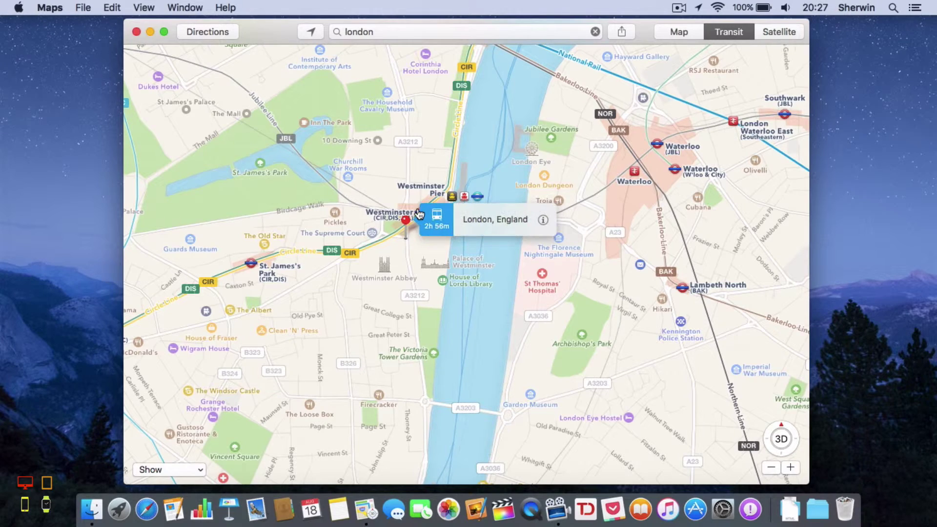
pyautogui.click(543, 218)
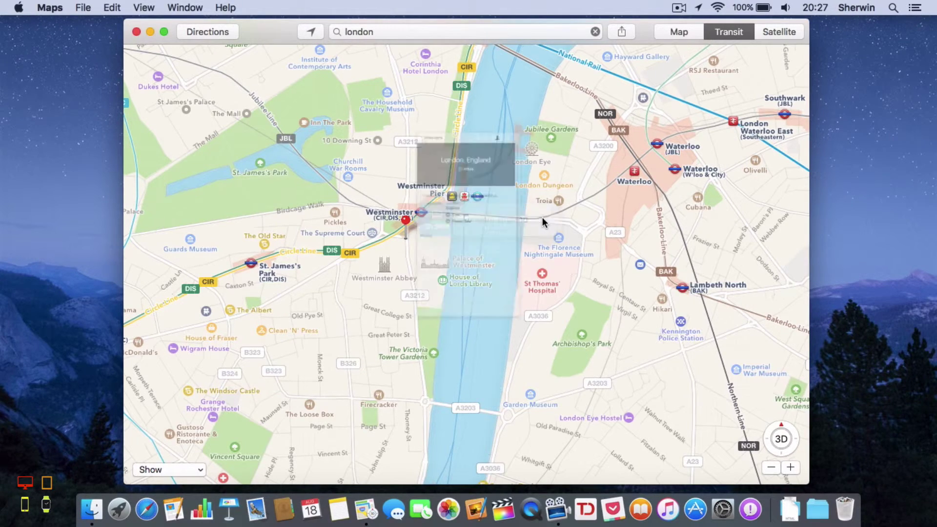
pyautogui.scroll(-1, 473, 262)
pyautogui.scroll(-3, 473, 262)
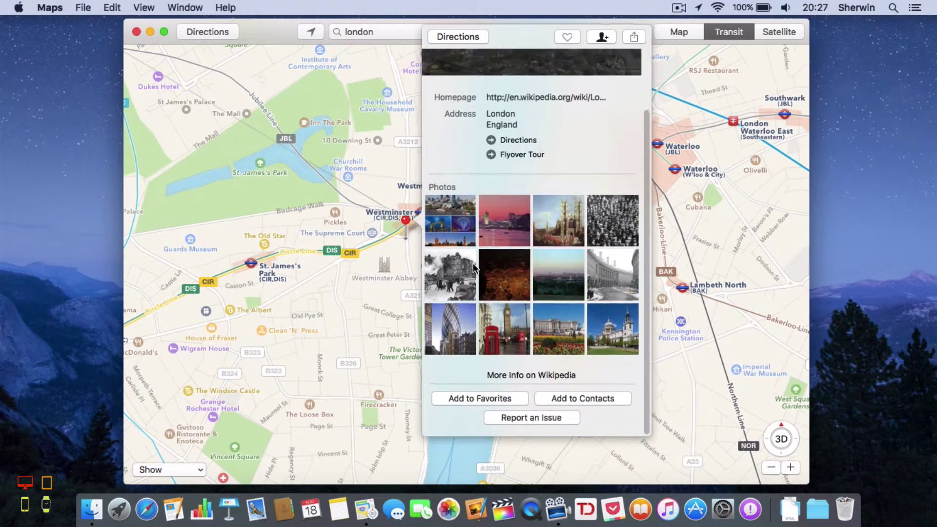
pyautogui.scroll(4, 473, 262)
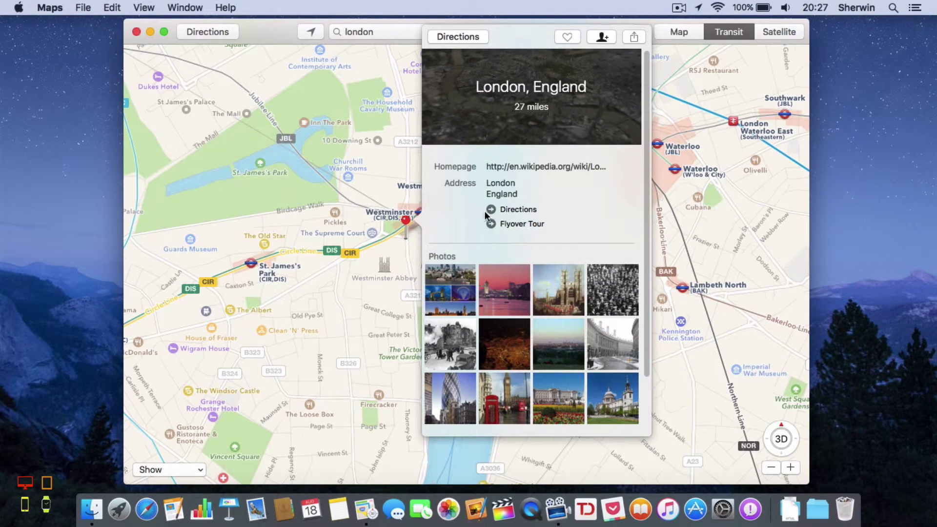
# Dismiss the London info card and inspect the transit map closely around Westminster station.
pyautogui.doubleClick(360, 204)
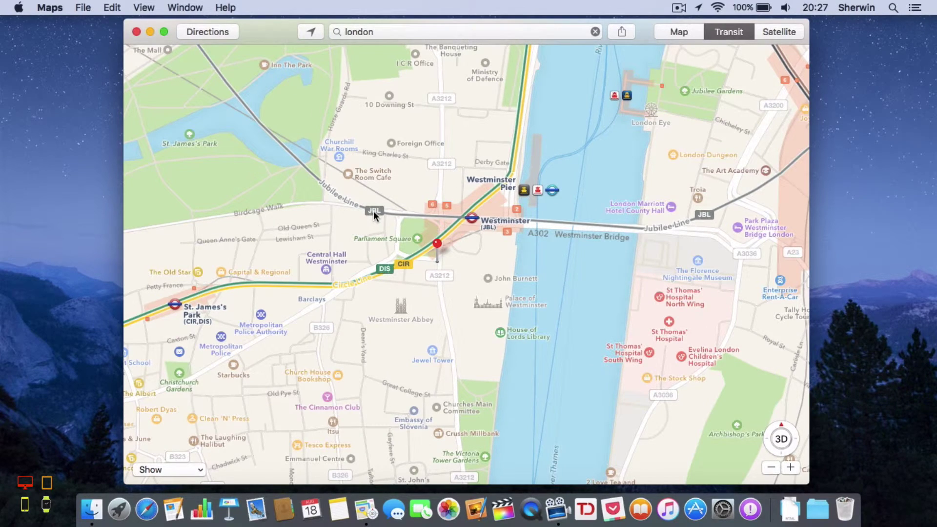
pyautogui.scroll(5, 362, 121)
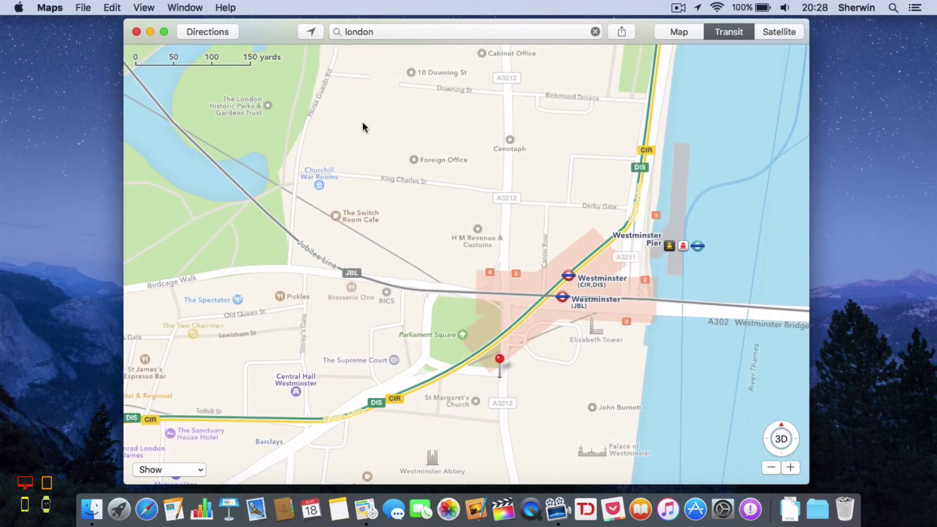
pyautogui.scroll(-4, 351, 322)
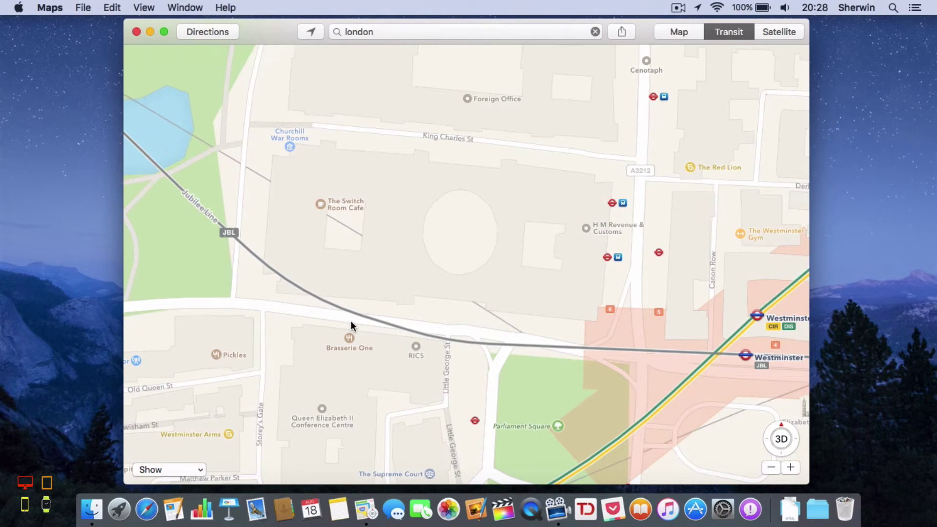